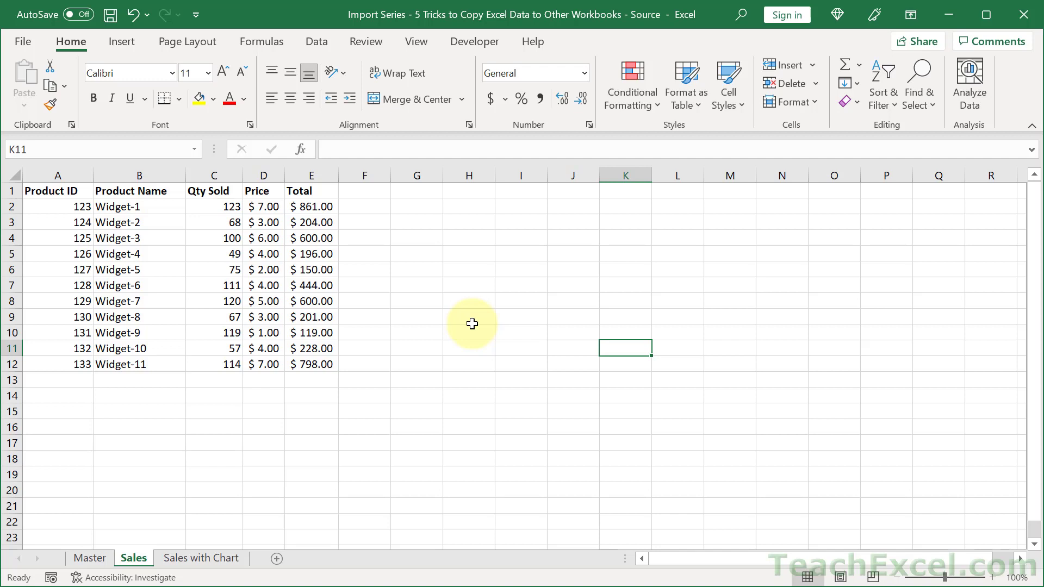
Step: Copy the header row A1:E1 into Destination cell H8, then return to the Source workbook
left_click_drag(306, 184, 76, 191)
key("ctrl+c")
key("alt+Tab")
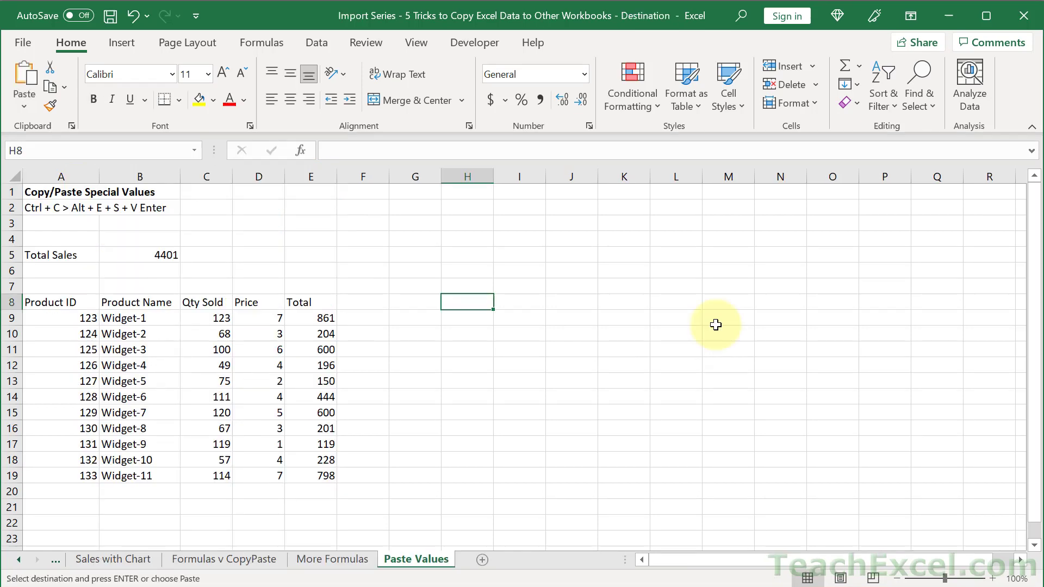
key("ctrl+v")
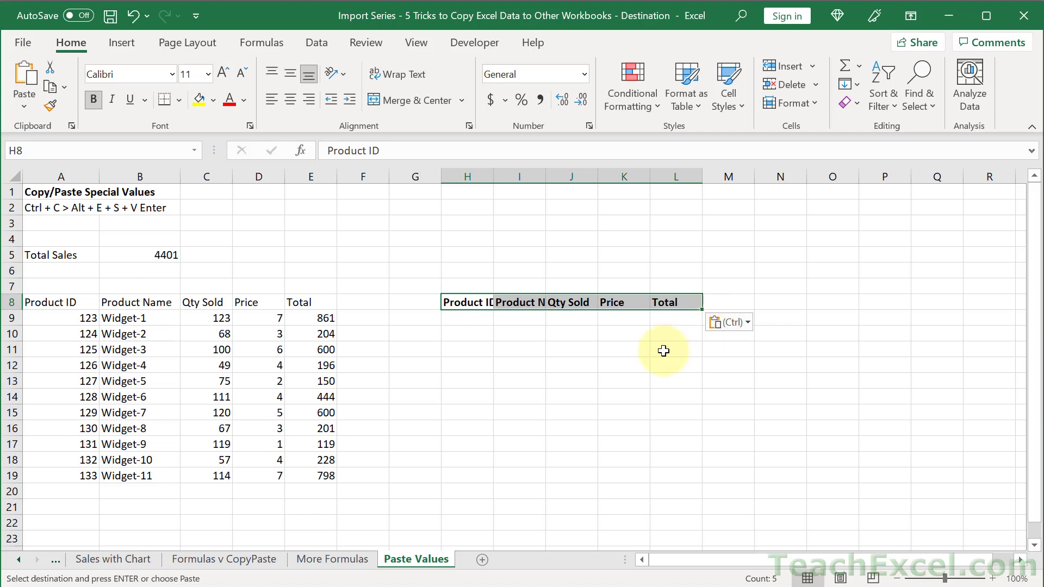
key("ctrl+Tab")
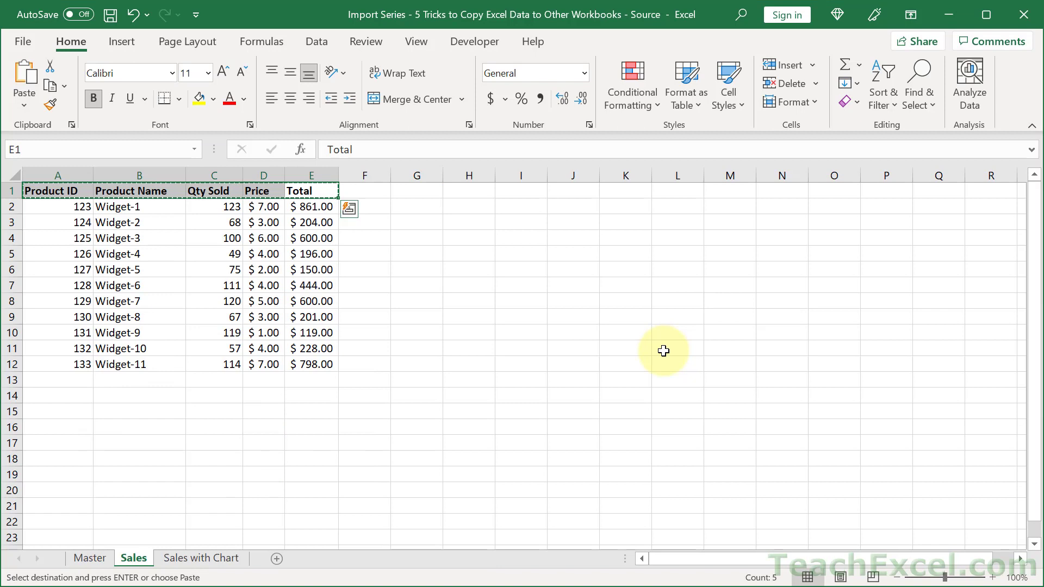
double_click(318, 239)
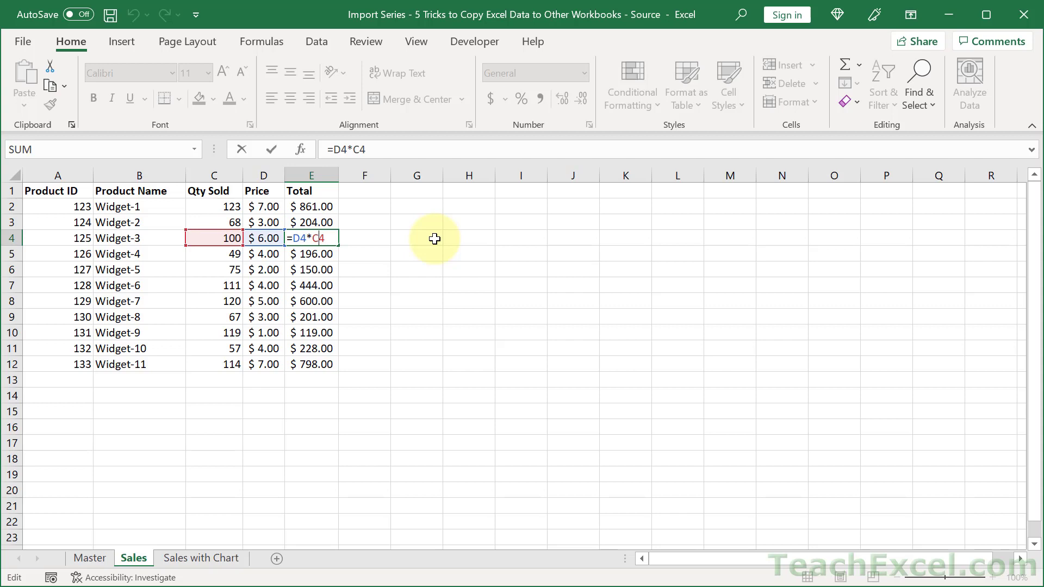
key("ctrl+Return")
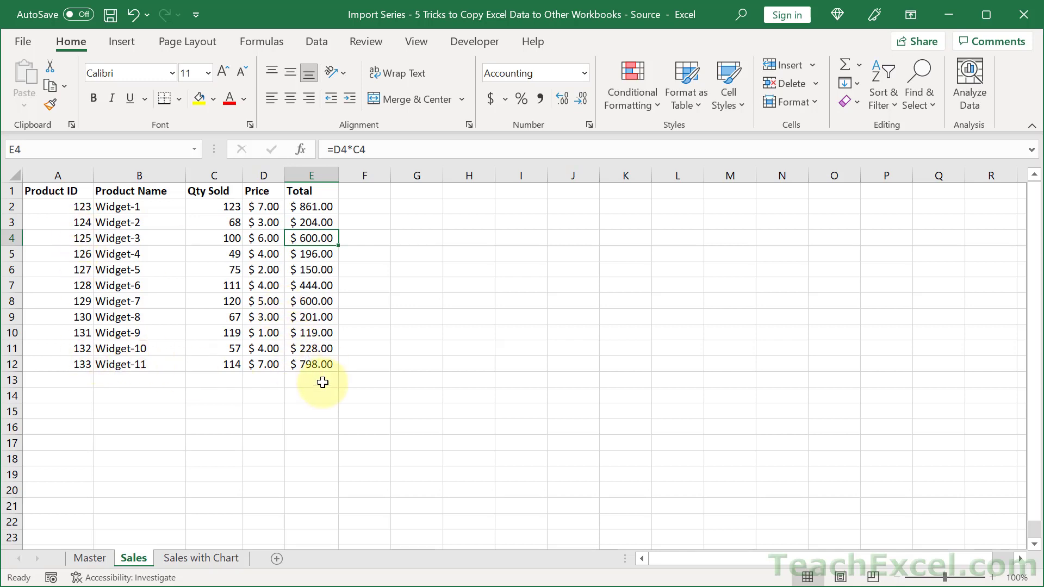
Step: Undo the header paste and paste Source A1:E12 into H8 as values only
left_click_drag(322, 365, 72, 191)
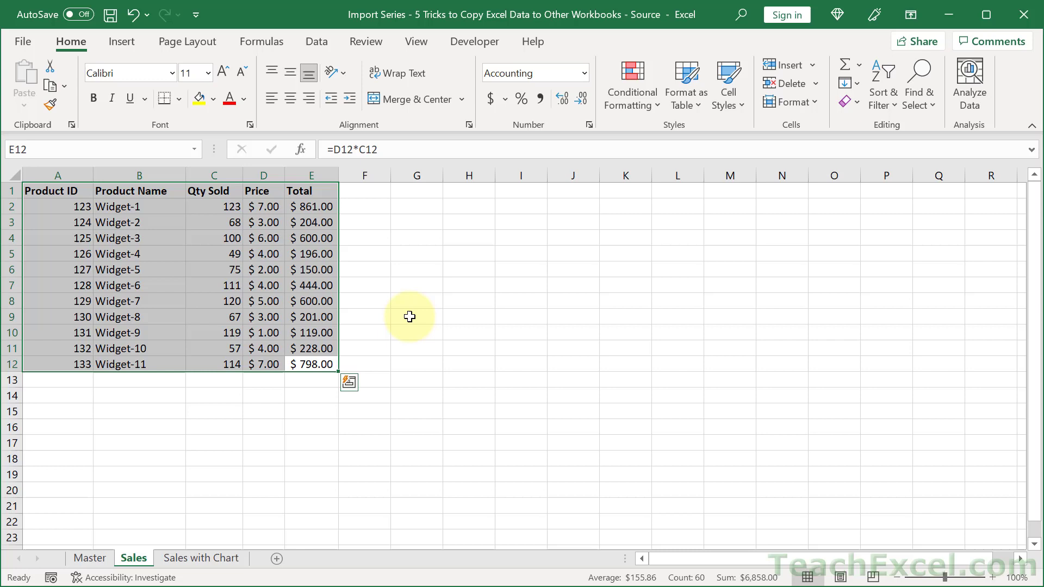
key("ctrl+c")
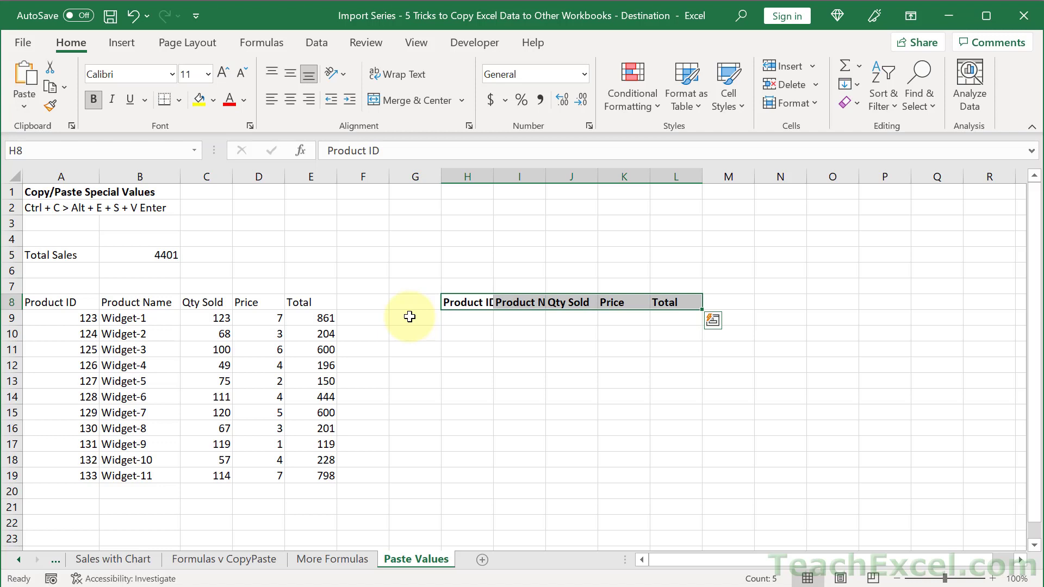
key("ctrl+z")
left_click(476, 300)
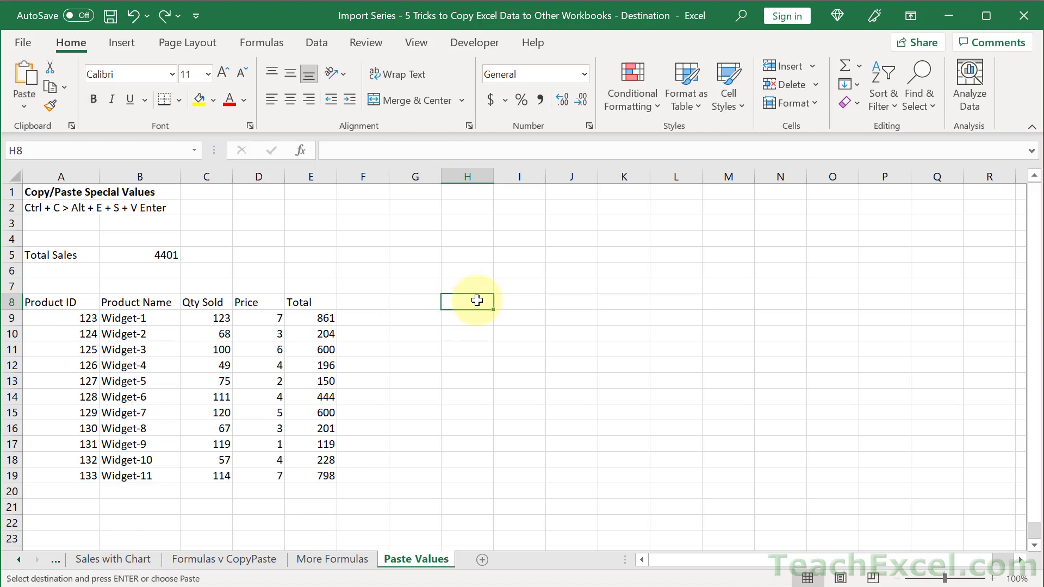
key("alt")
key("e")
key("s")
key("v")
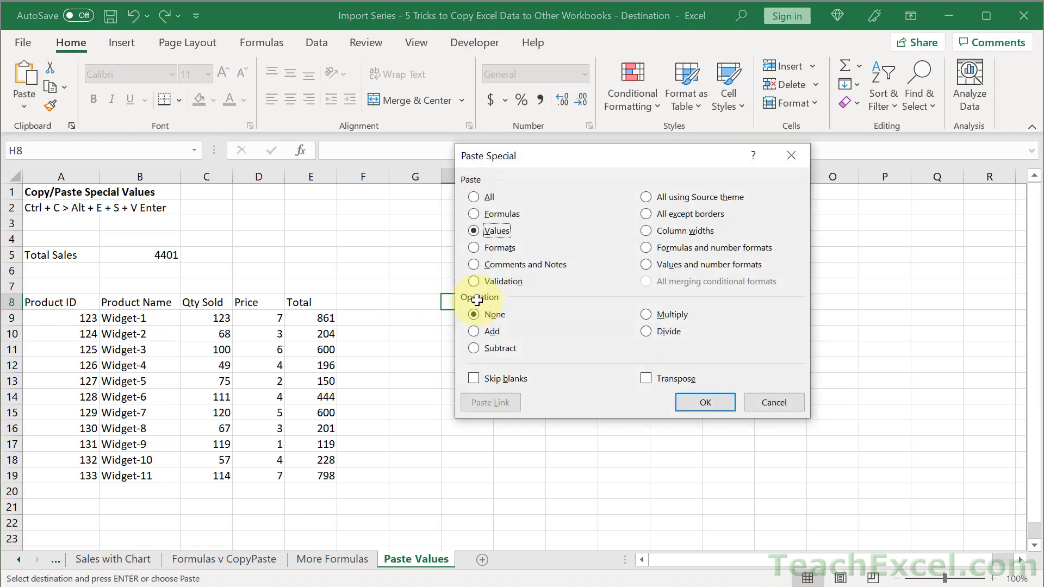
key("Return")
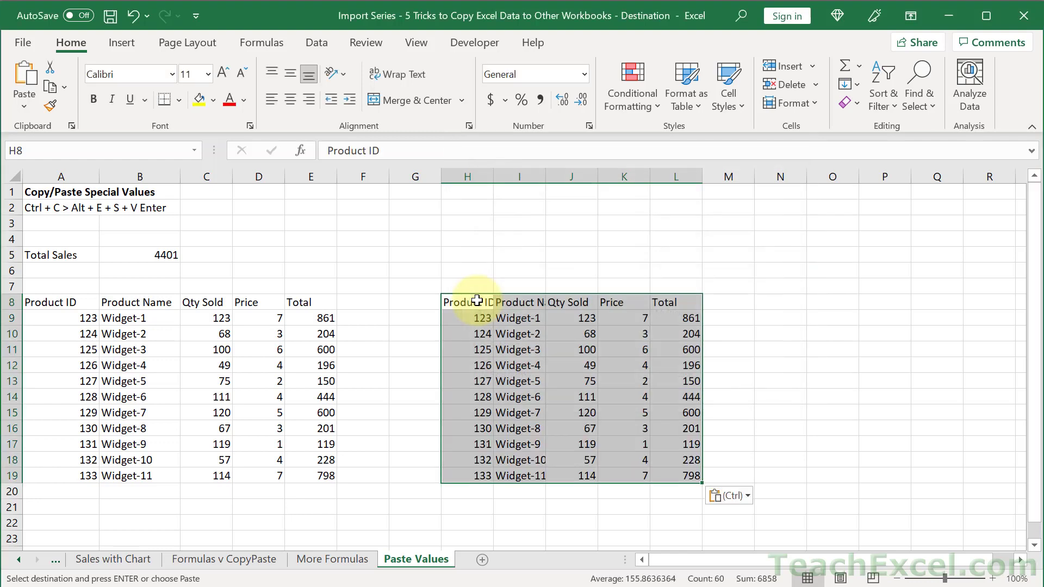
Step: Confirm cell L9 holds a static value rather than a formula
left_click(477, 300)
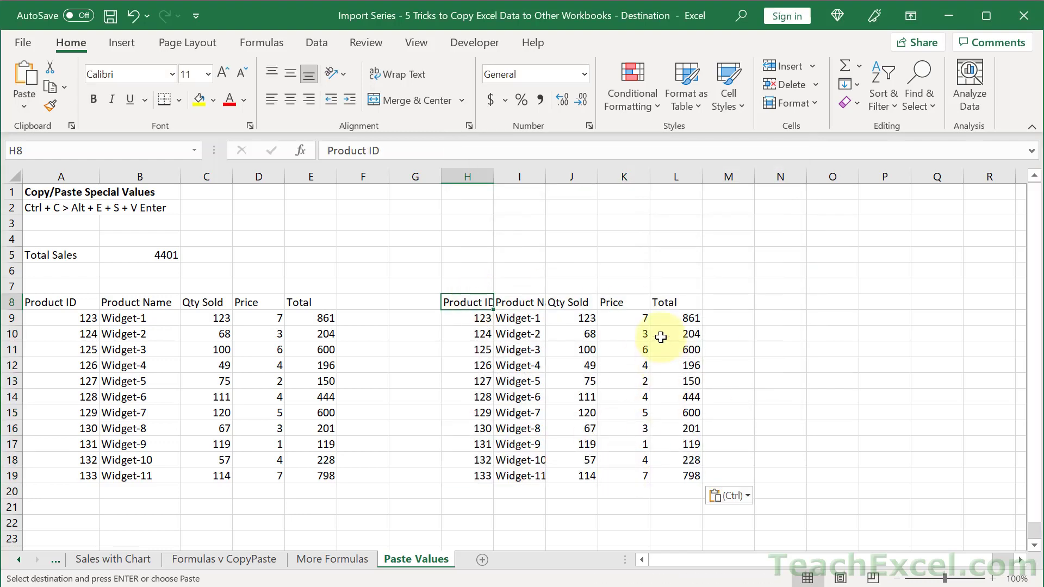
double_click(680, 319)
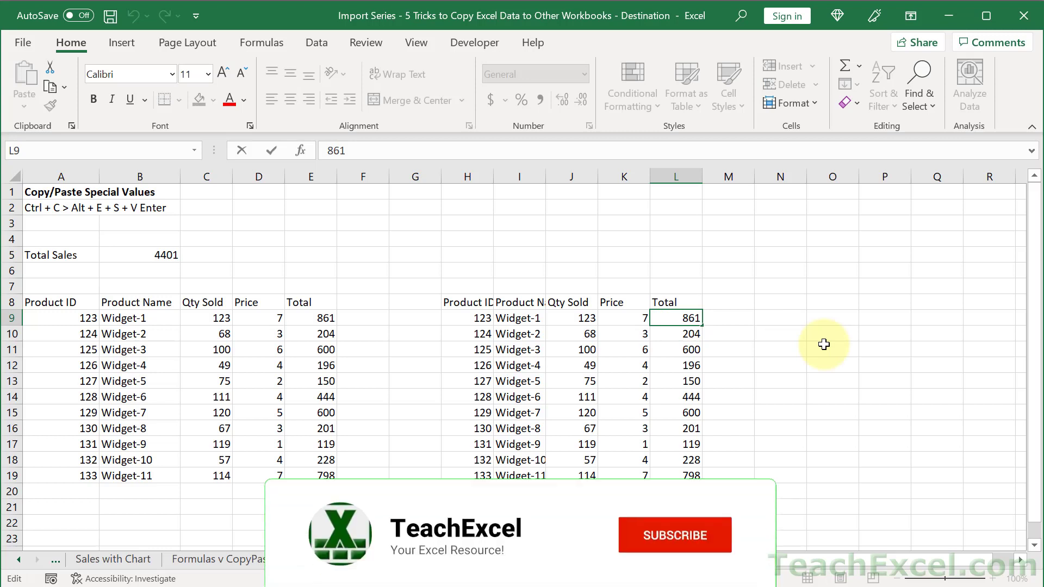
key("Escape")
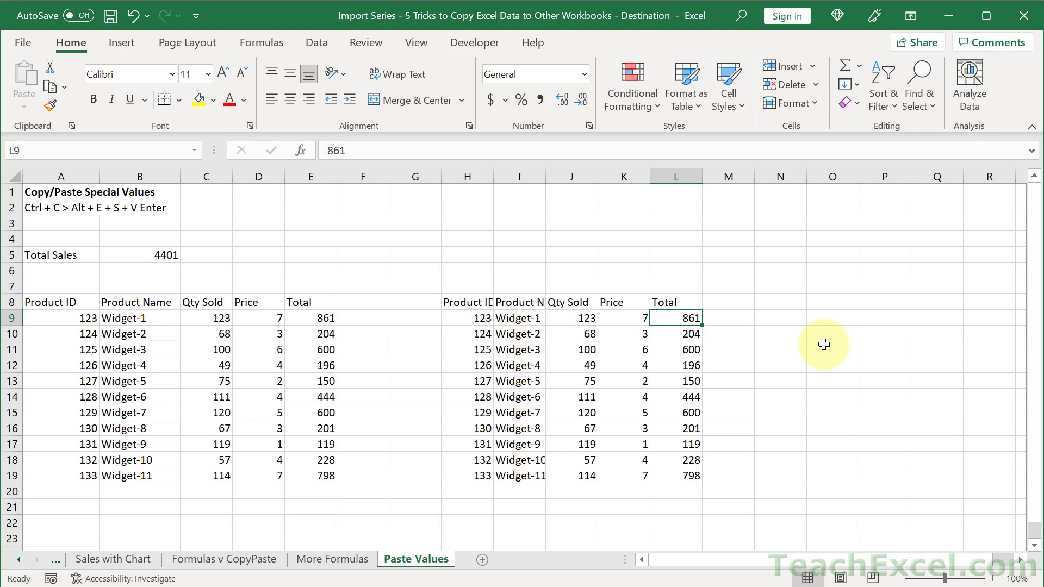
Step: Switch to the Source workbook, clear the selection and show the Sales with Chart sheet
key("ctrl+Tab")
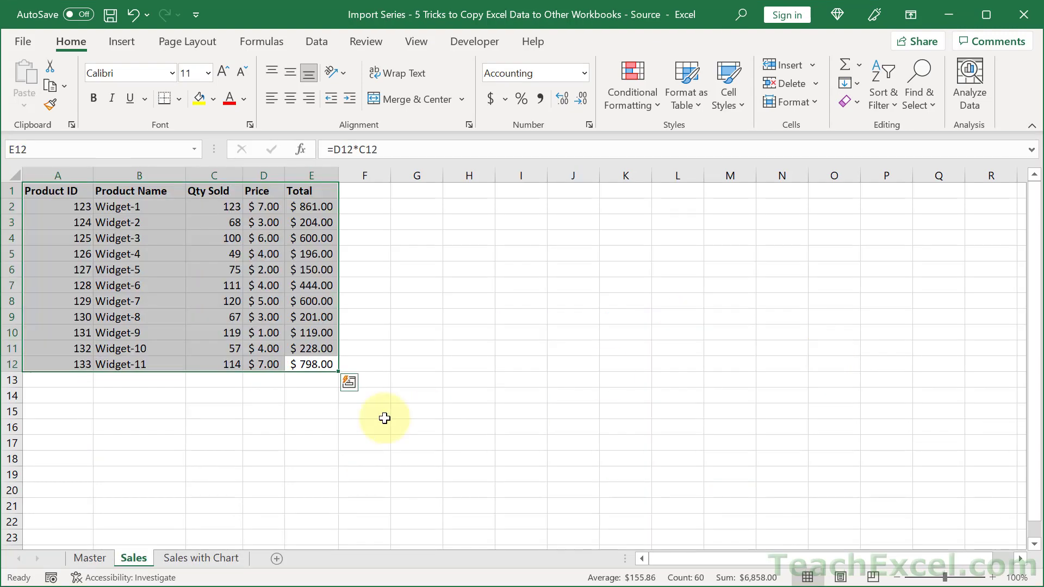
left_click(154, 481)
left_click(201, 558)
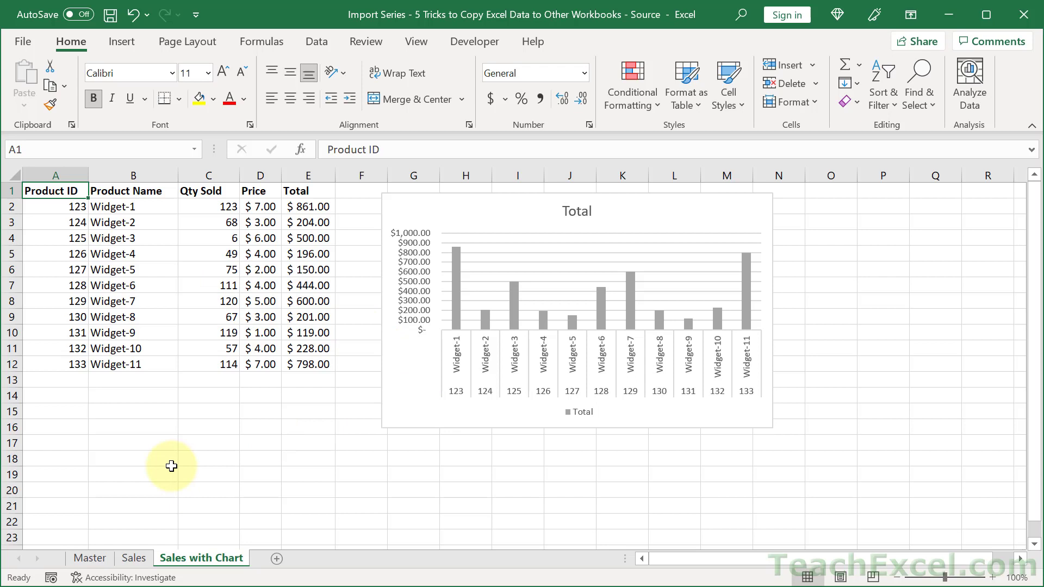
Step: Copy the Sales with Chart sheet into the Destination workbook, placed at the end
right_click(187, 556)
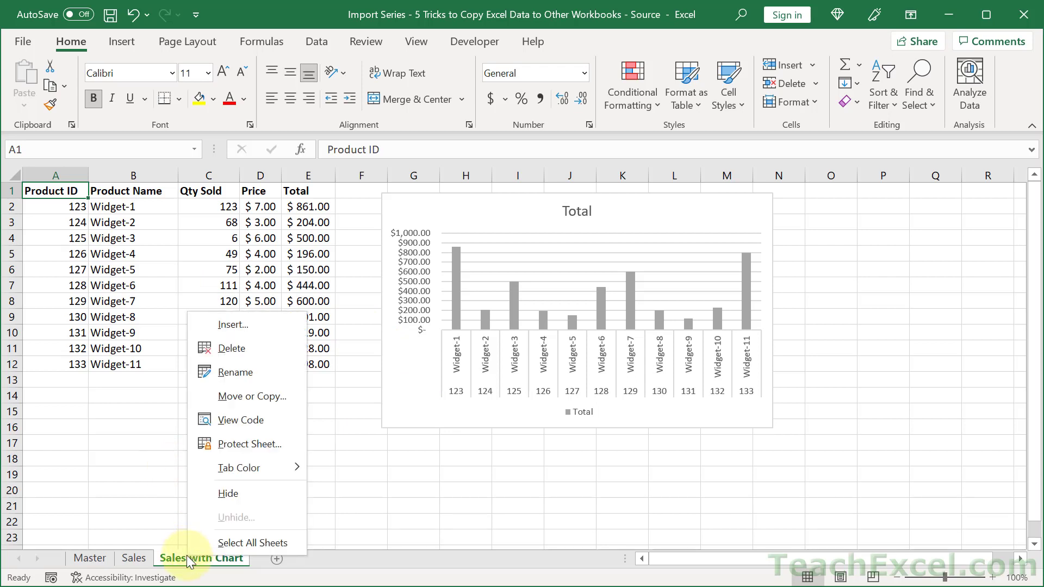
left_click(230, 397)
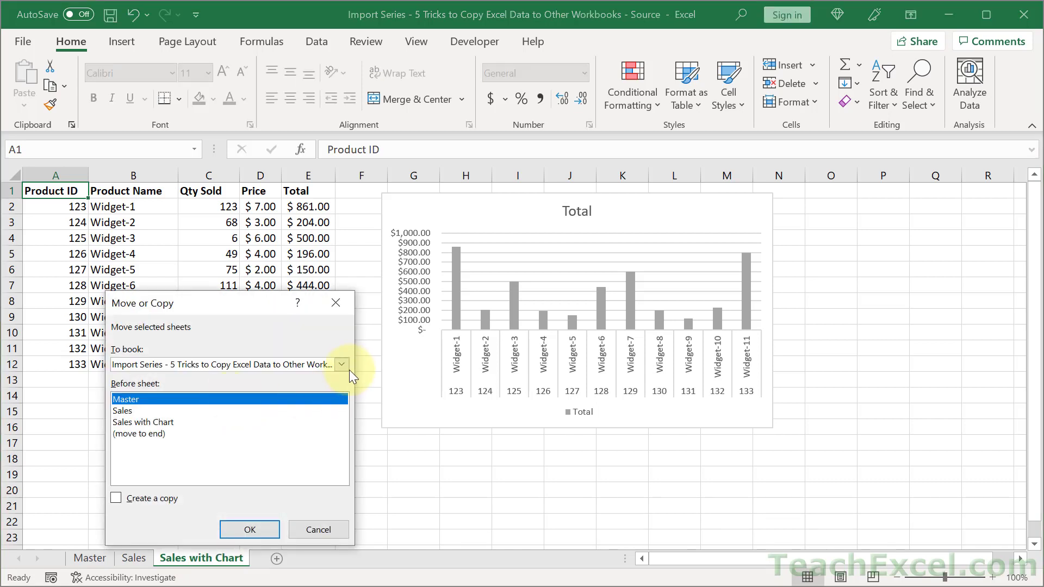
left_click(343, 365)
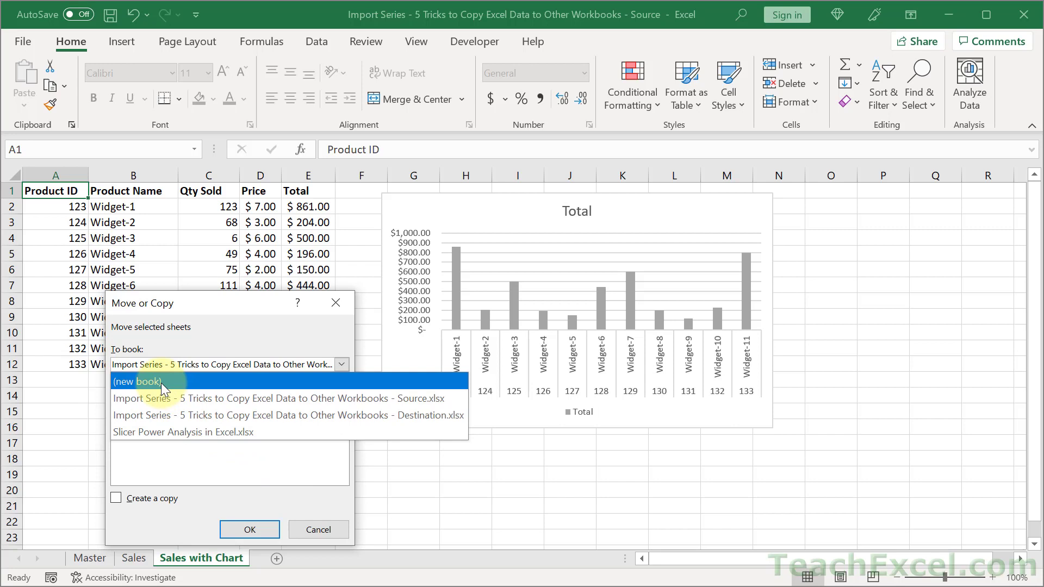
left_click(279, 414)
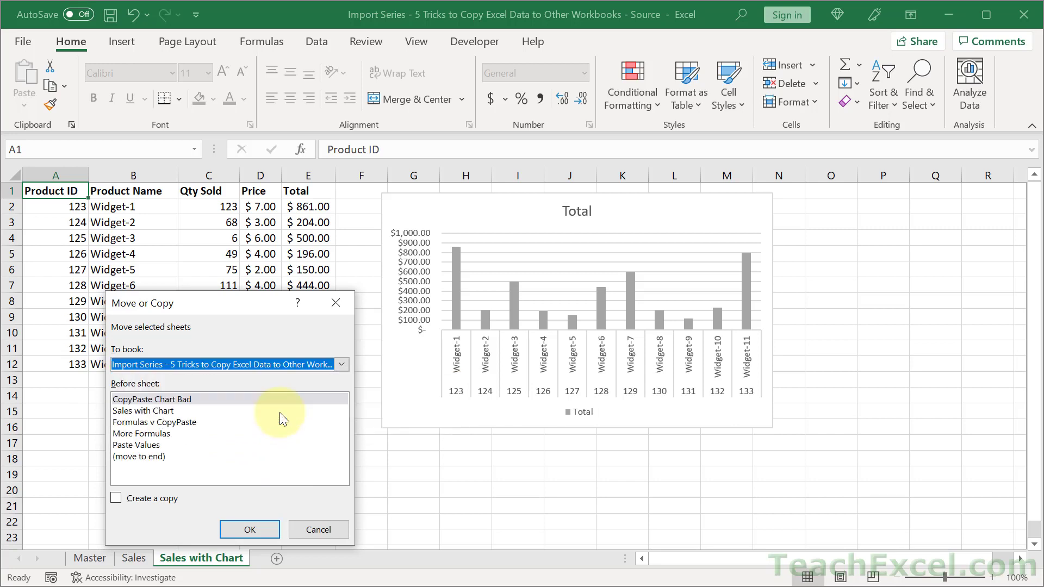
left_click(139, 411)
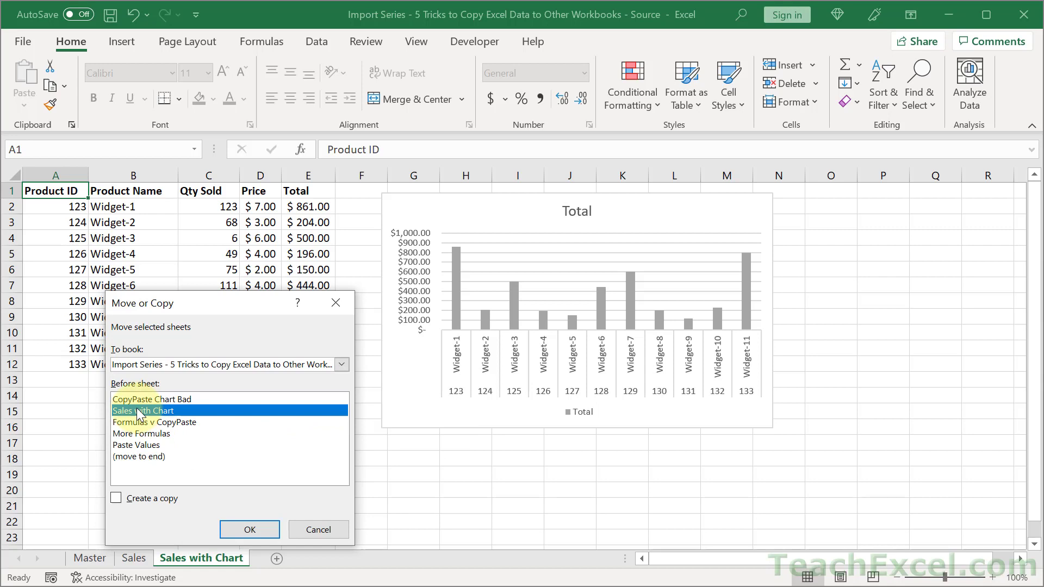
left_click(129, 458)
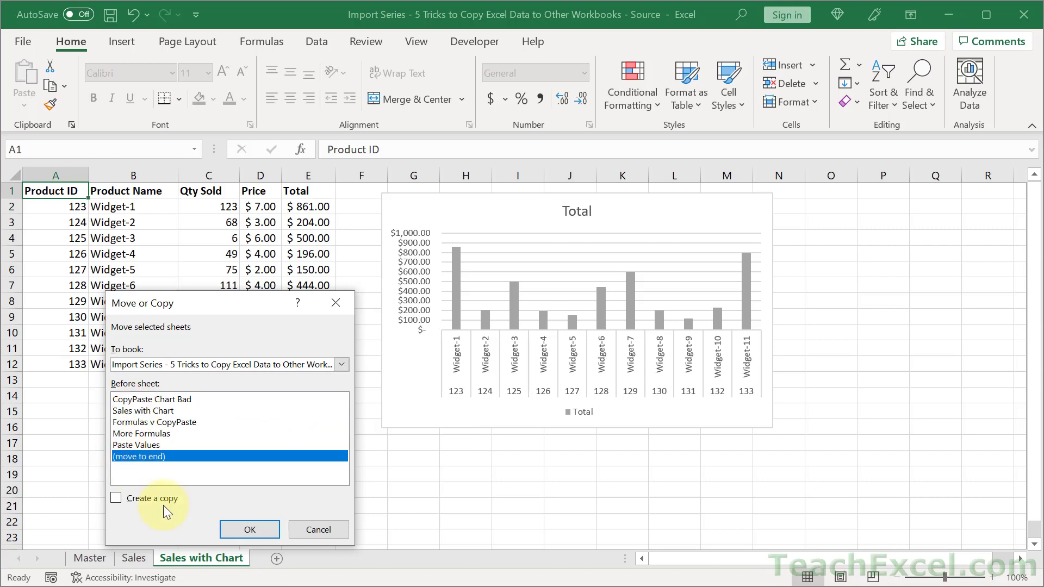
left_click(115, 497)
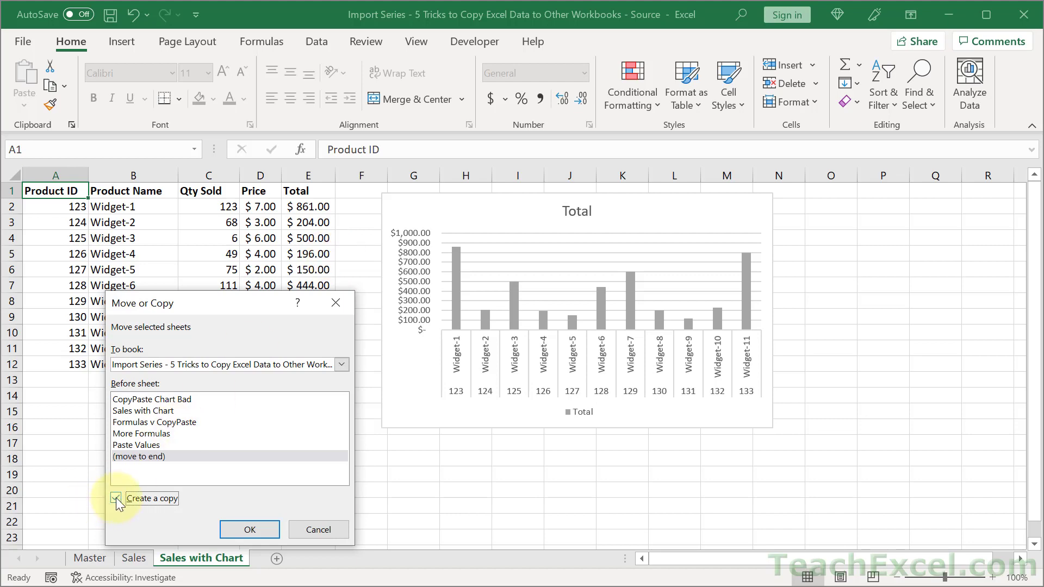
left_click(250, 530)
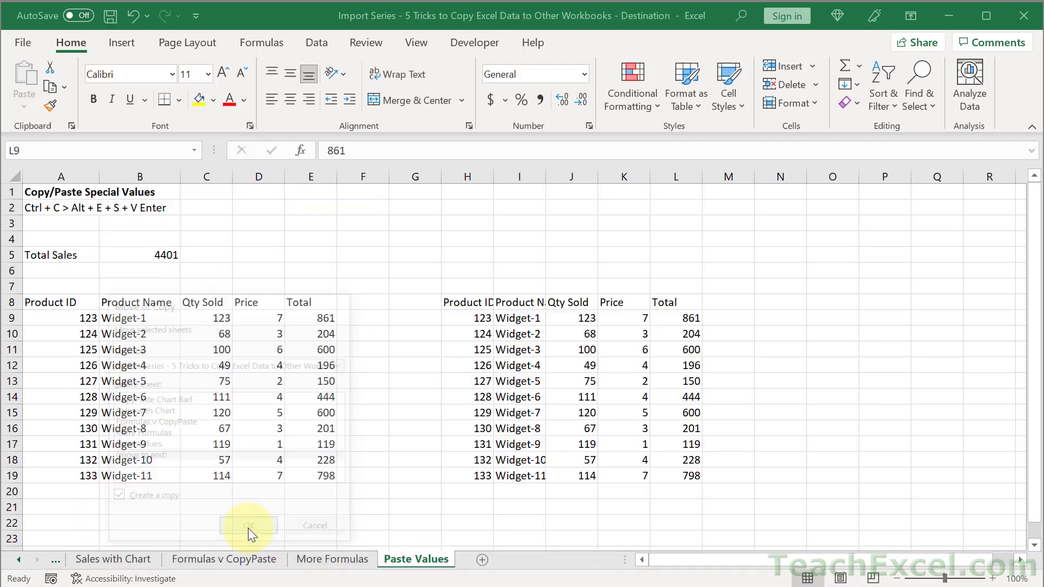
Step: Enter 0 in cell C7 as Widget-6's Qty Sold
left_click(223, 291)
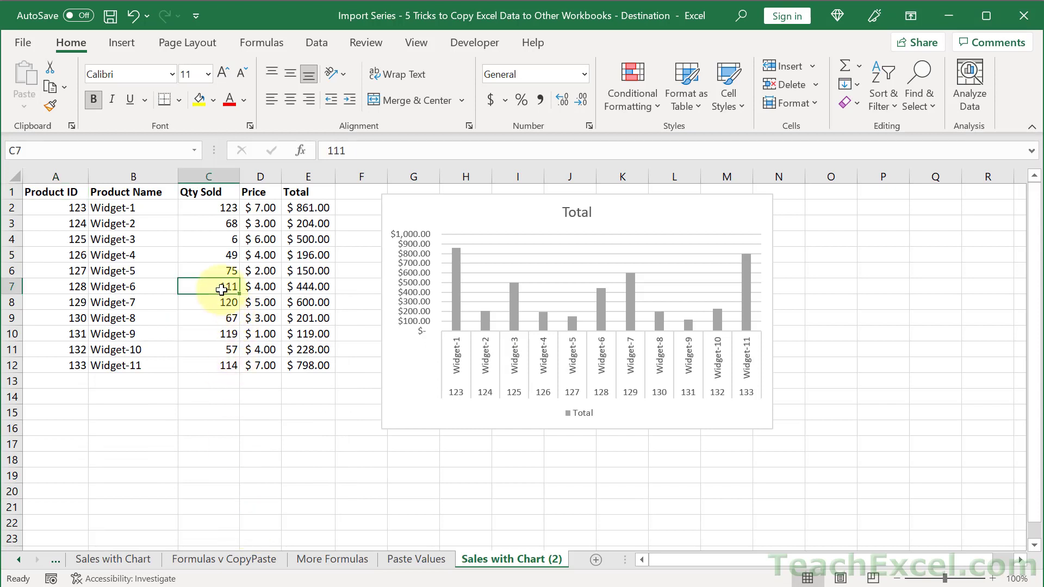
type("0")
key("Return")
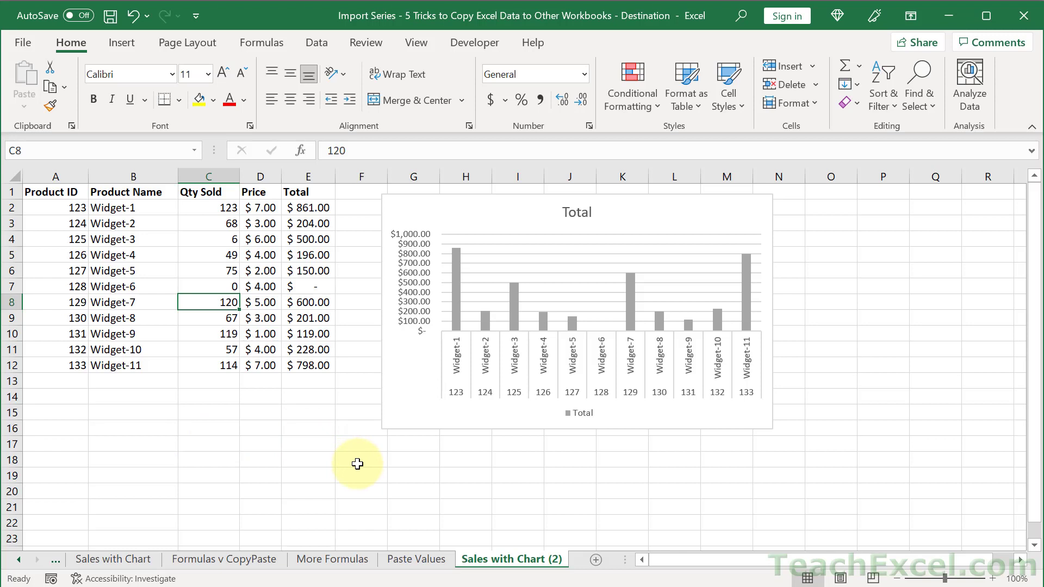
Step: Select the empty ranges A17:F18 and O4:P15, then clear the selection
left_click_drag(357, 461, 84, 438)
left_click_drag(517, 446, 680, 506)
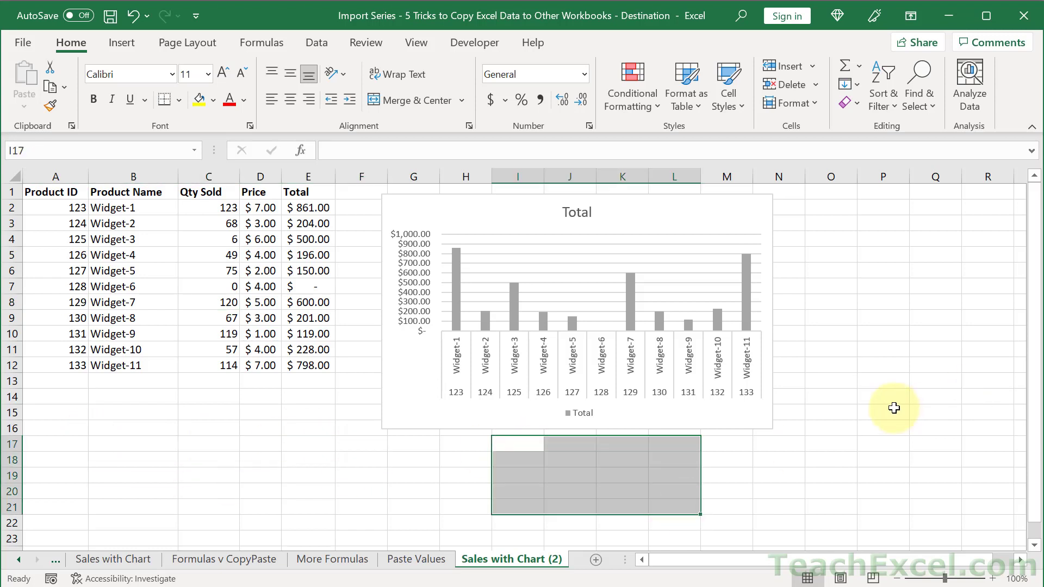
left_click_drag(899, 408, 854, 234)
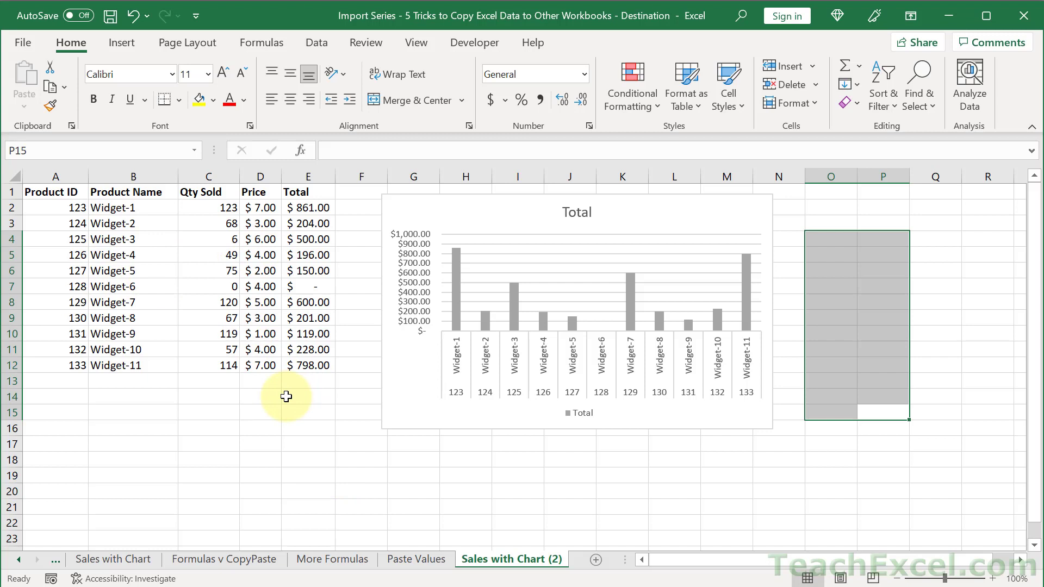
left_click(290, 438)
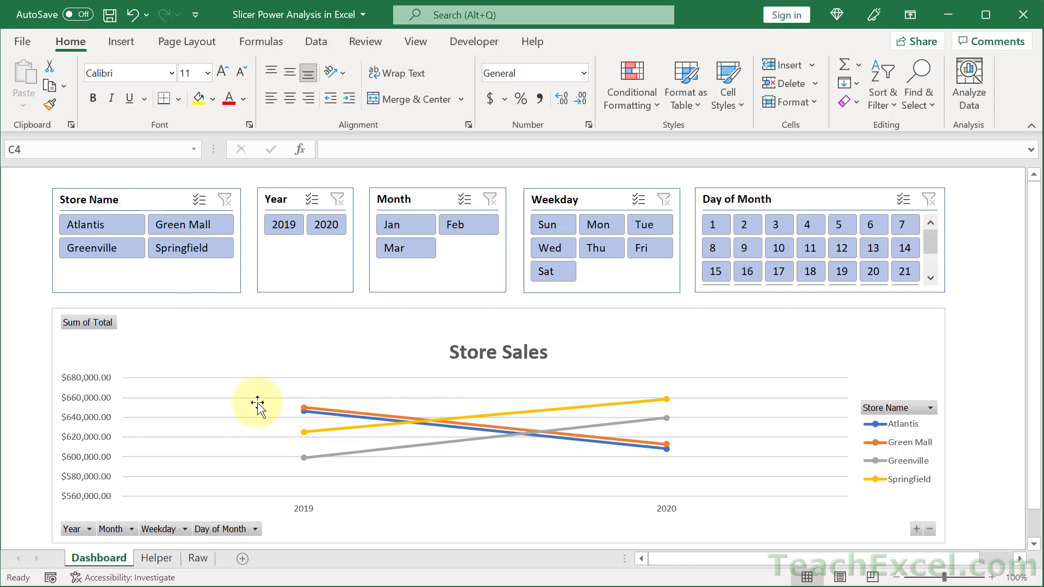
left_click(154, 559)
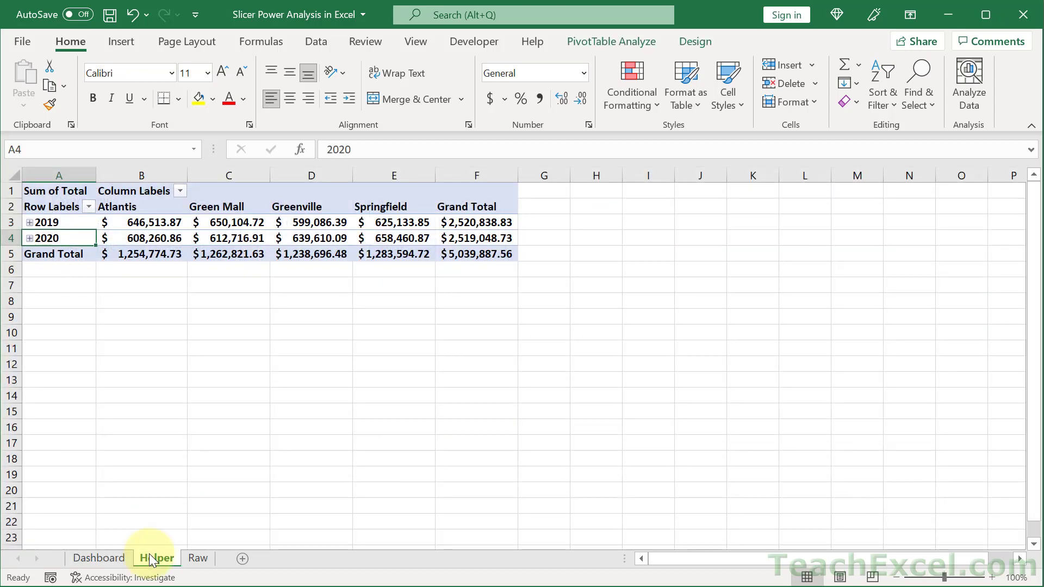
left_click(197, 559)
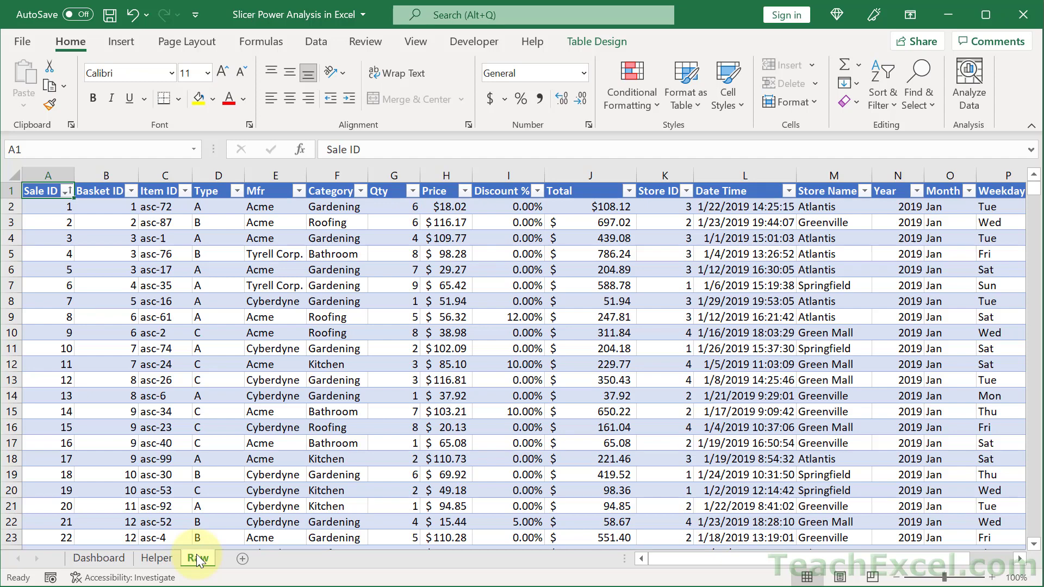
left_click(155, 558)
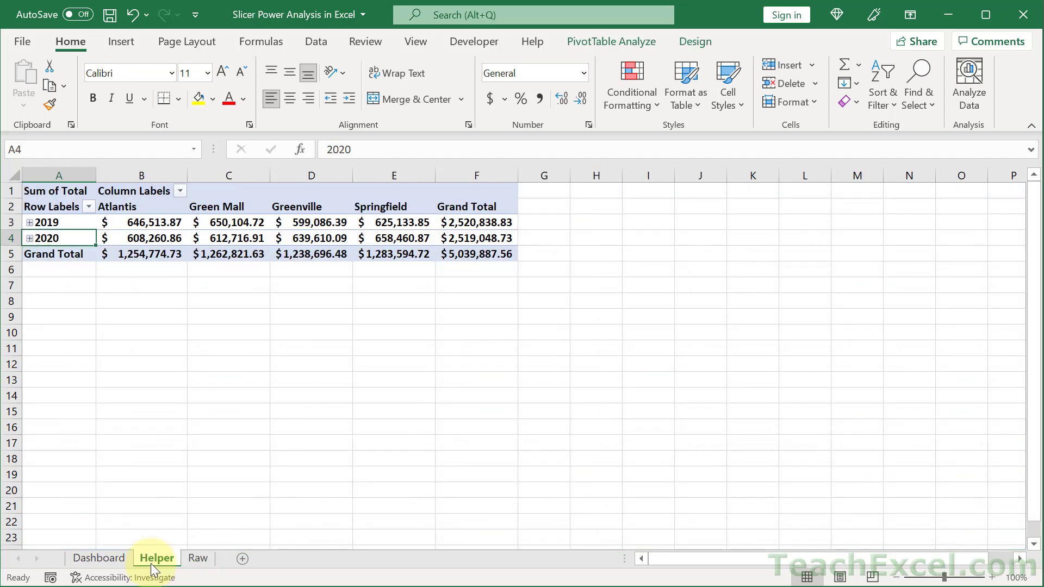
left_click(98, 563)
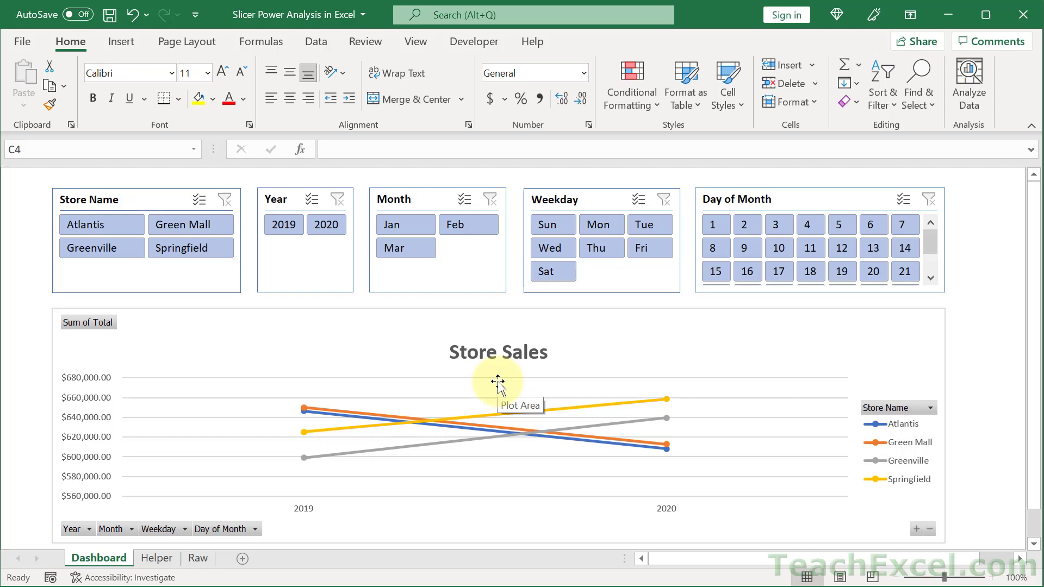
Step: Duplicate the test workbook in C:\Test as 'test - Copy (2)', then return to Excel
key("alt+Tab")
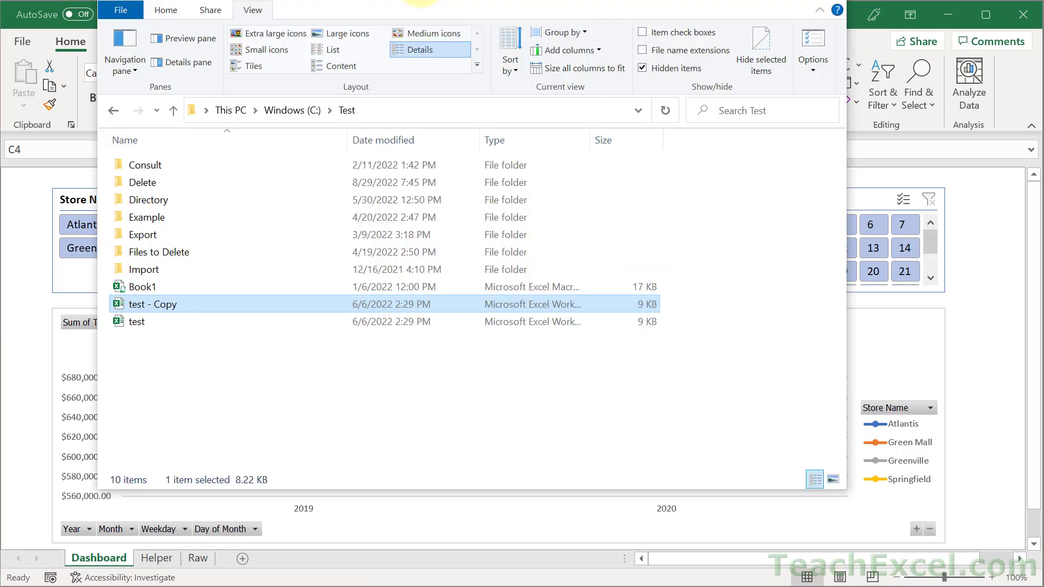
left_click(143, 316)
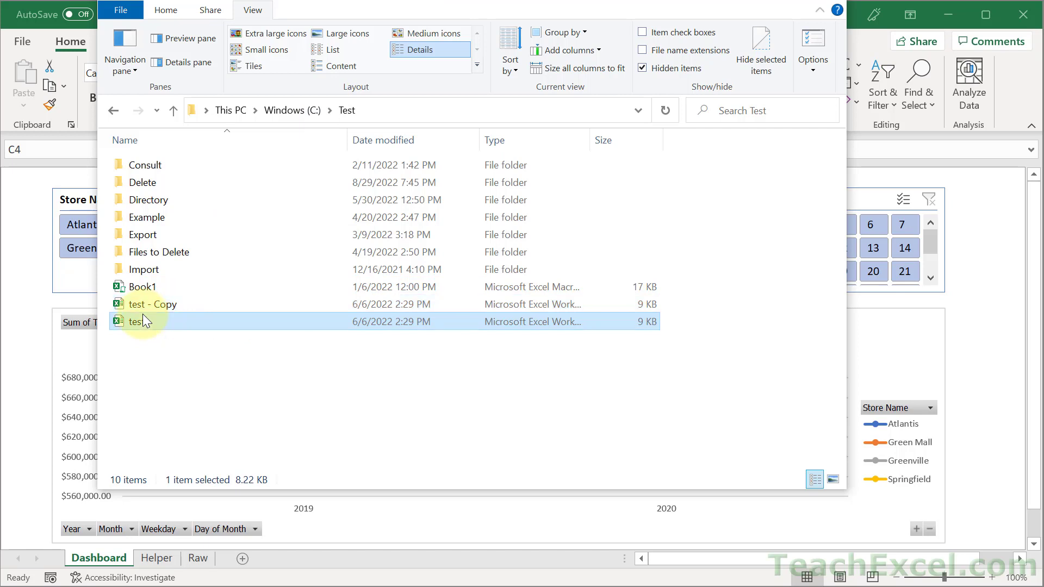
key("ctrl+v")
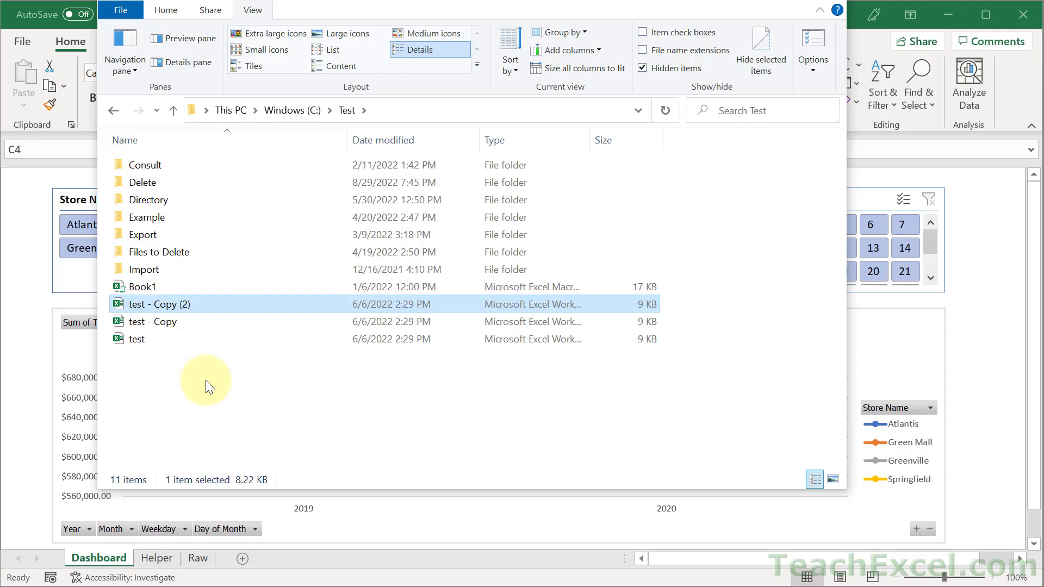
left_click(26, 347)
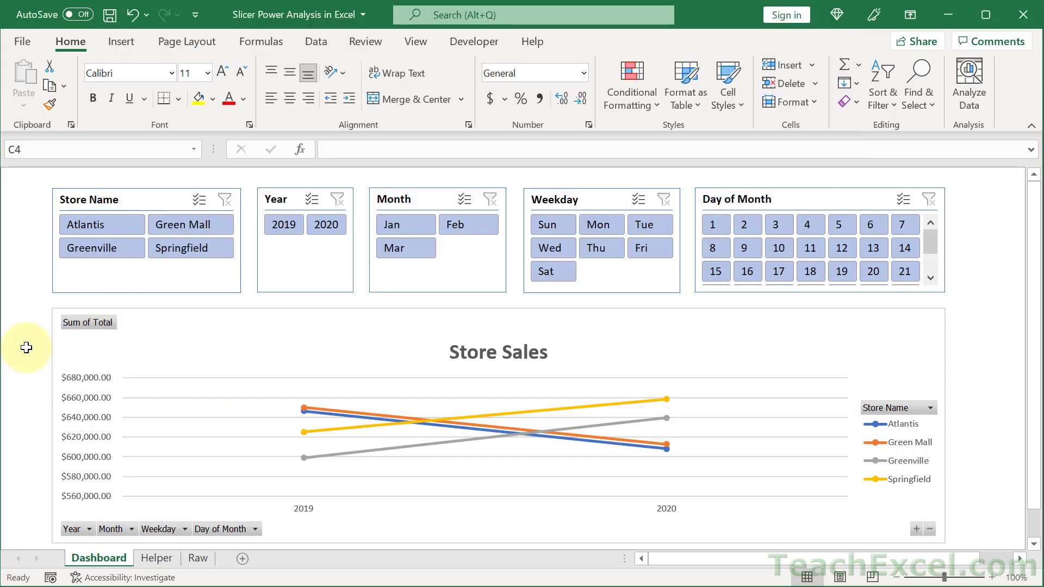